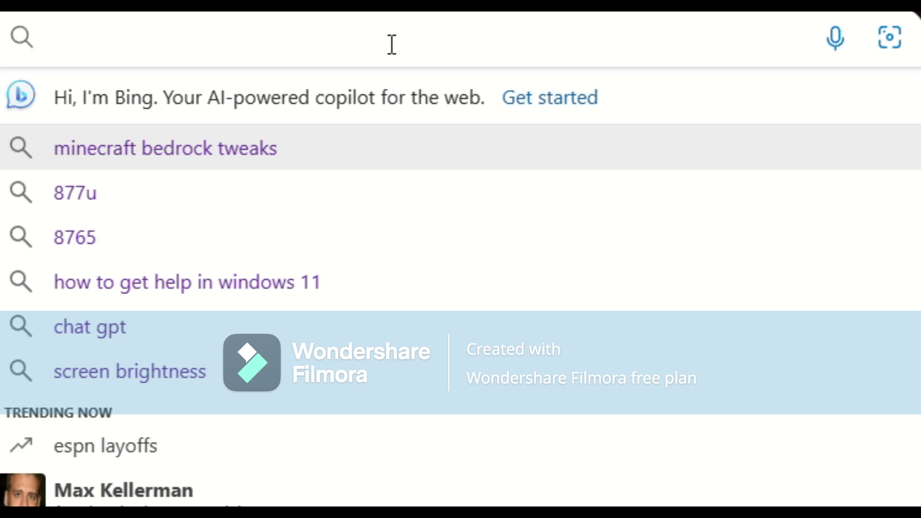
# - Search Bing for 'minecraft bedrock tweaks' and scroll down to the bedrocktweaks.net result
pyautogui.write('minecraft bed')
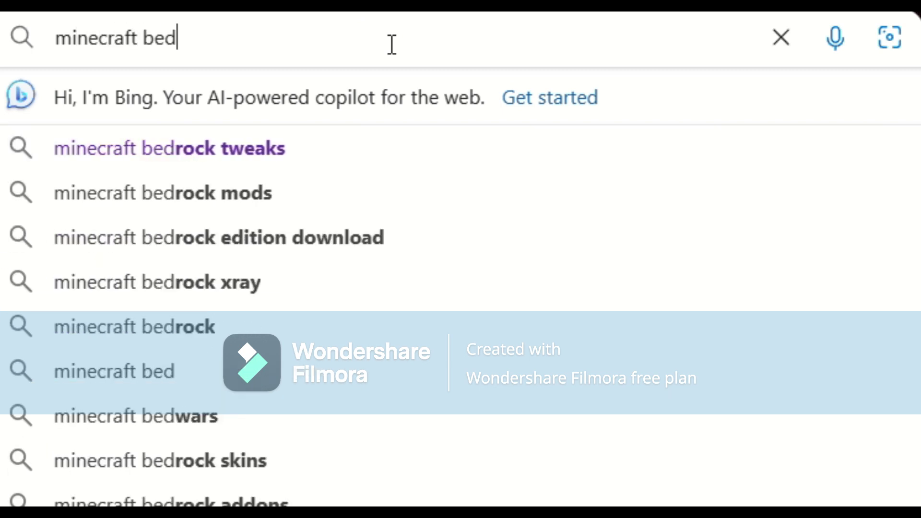
pyautogui.write('rock twe')
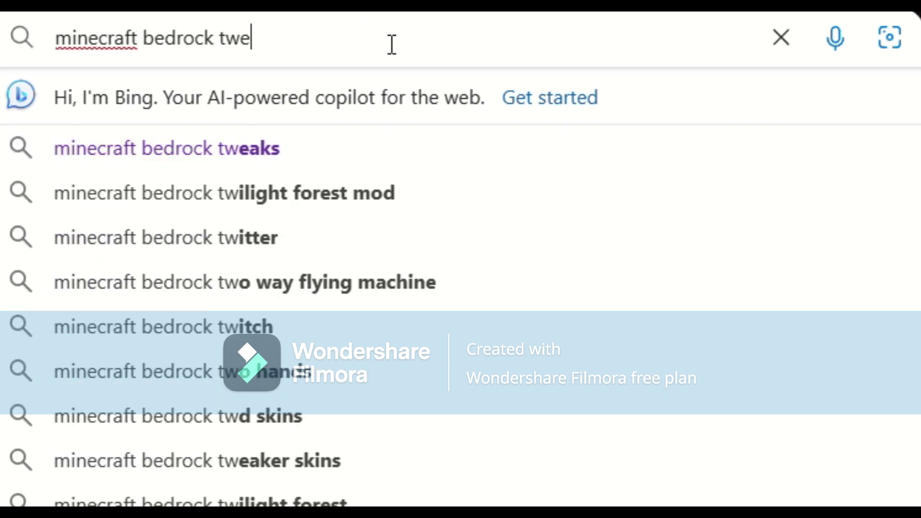
pyautogui.write('aks')
pyautogui.press('Return')
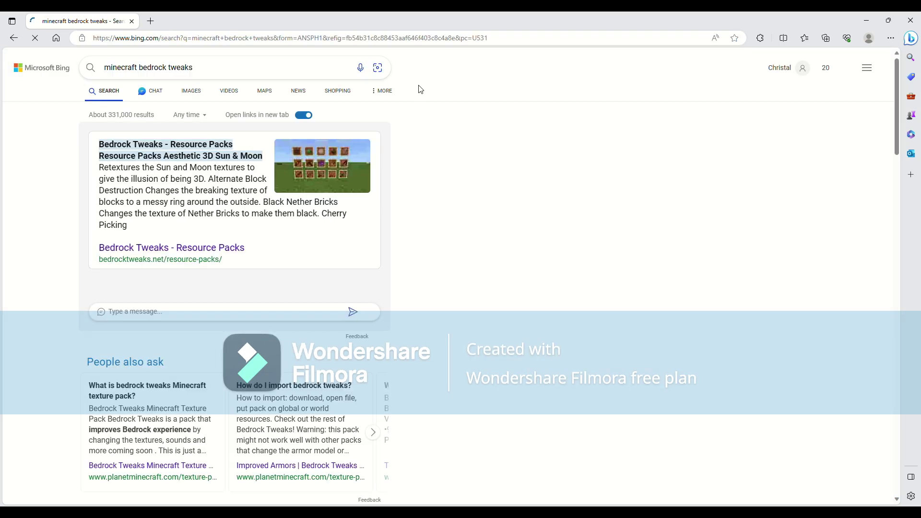
pyautogui.scroll(-7, 204, 357)
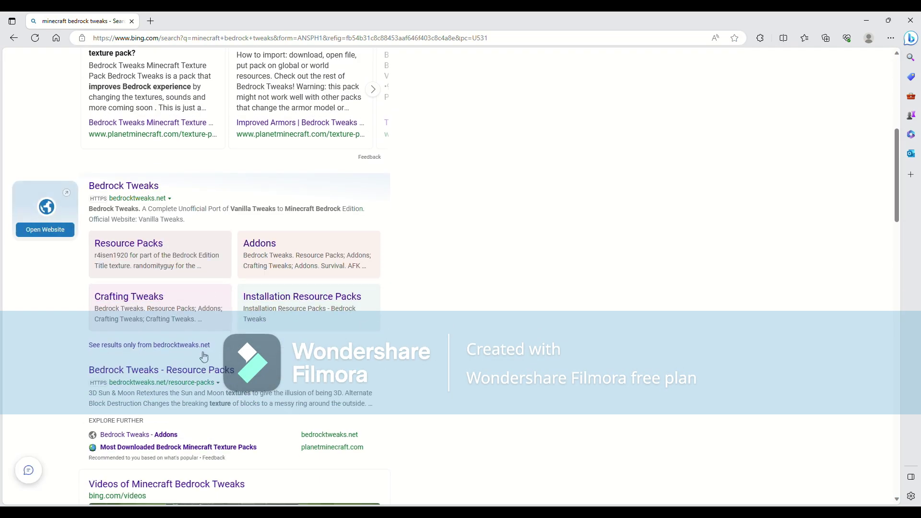
# - Open the Bedrock Tweaks site's Resource Packs page and browse the pack grid
pyautogui.click(136, 193)
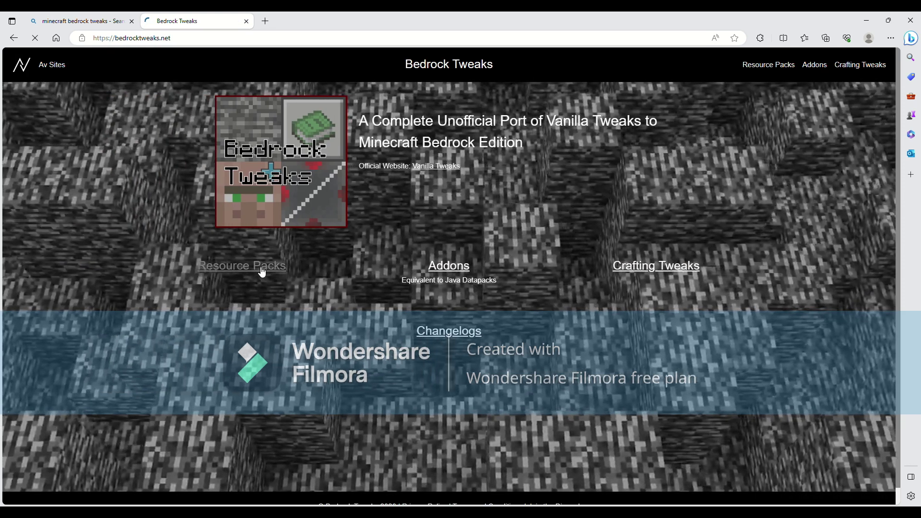
pyautogui.click(261, 269)
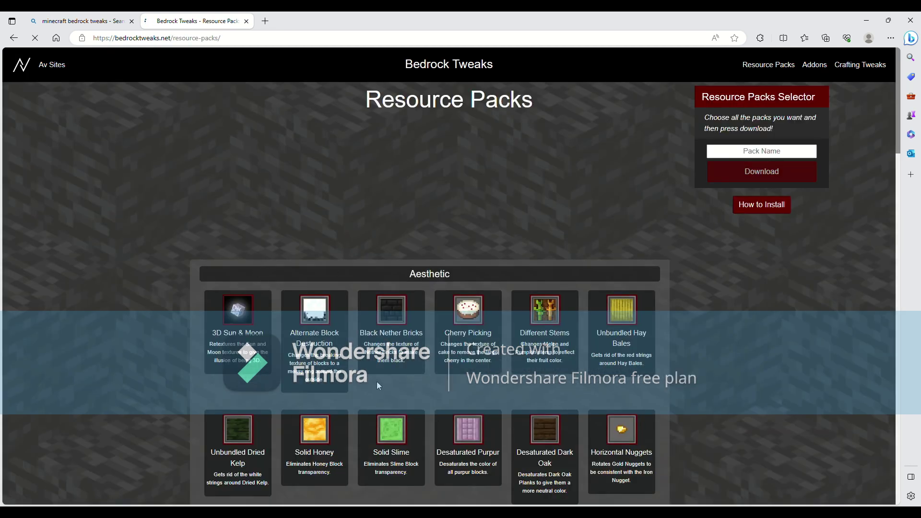
pyautogui.scroll(-12, 506, 278)
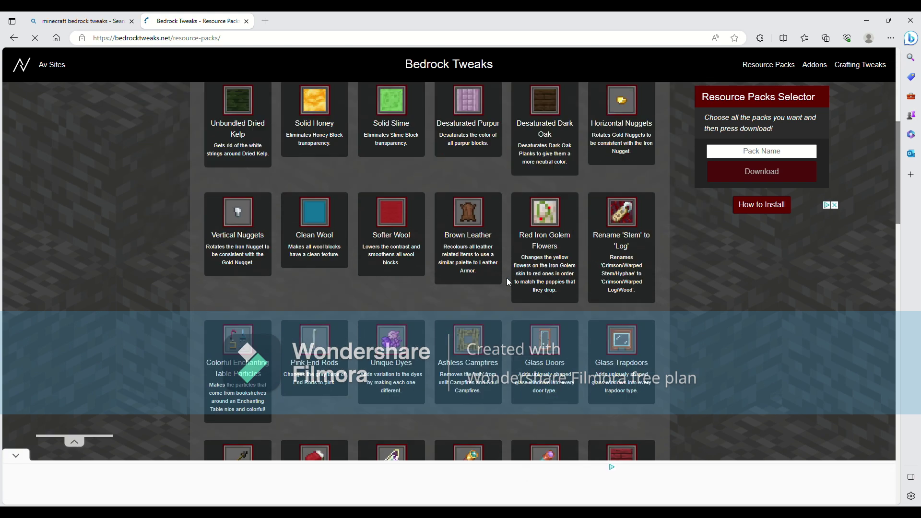
pyautogui.scroll(10, 499, 271)
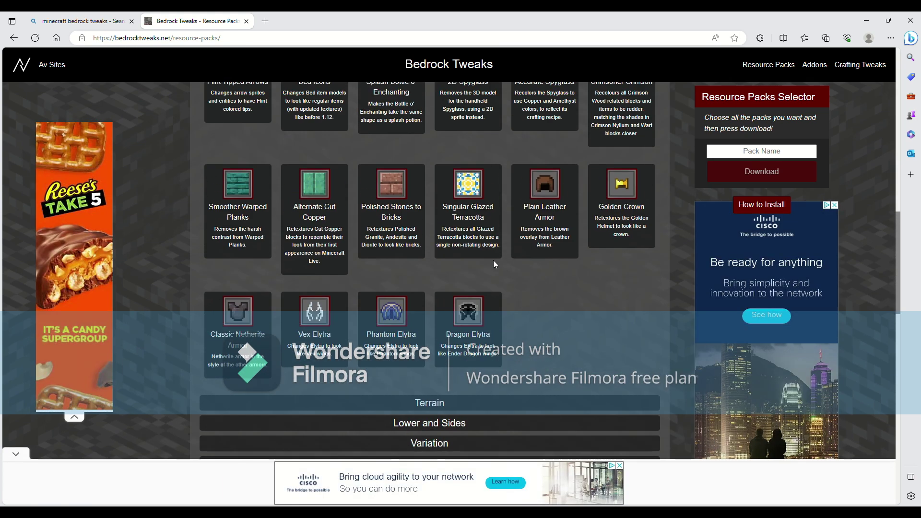
pyautogui.scroll(4, 495, 263)
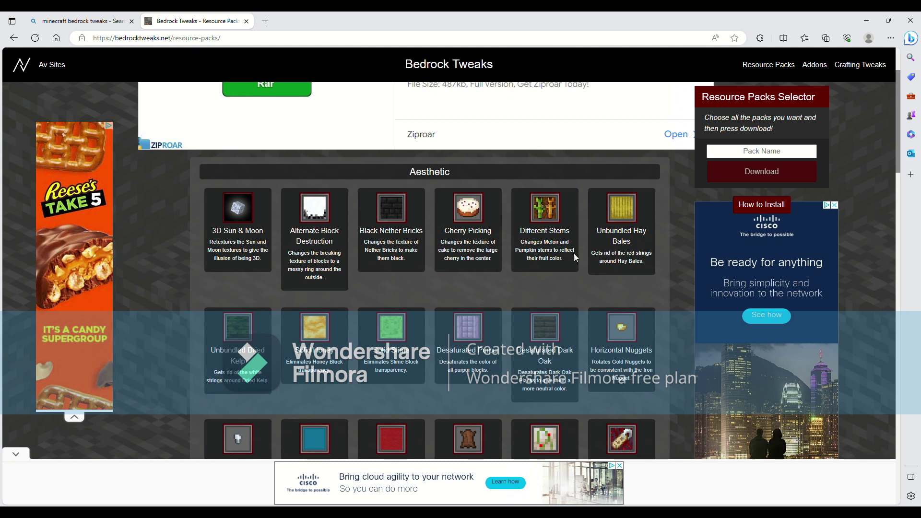
pyautogui.scroll(-3, 587, 254)
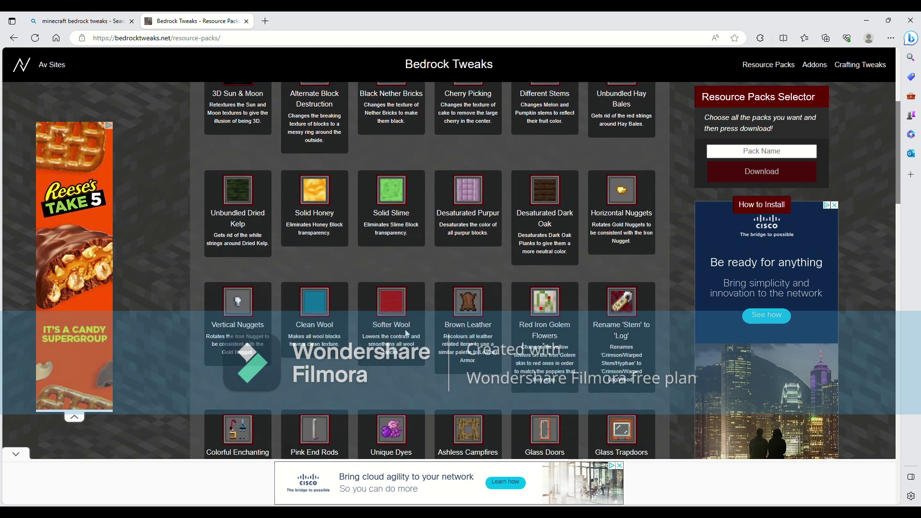
pyautogui.scroll(-1, 406, 333)
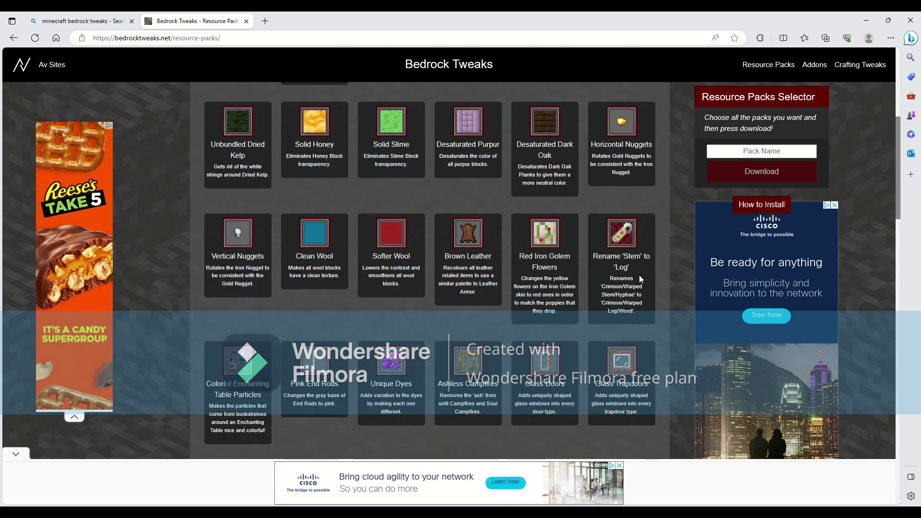
pyautogui.scroll(3, 512, 268)
pyautogui.scroll(-3, 511, 268)
pyautogui.scroll(1, 508, 278)
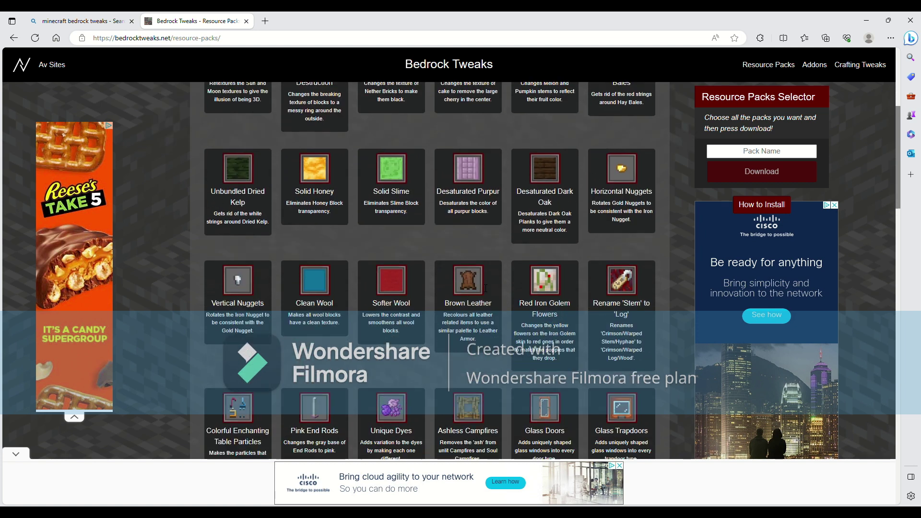
pyautogui.scroll(-4, 518, 298)
# - Select the Glass Doors, Glass Trapdoors, Accurate Spyglass and Golden Crown packs
pyautogui.click(552, 268)
pyautogui.click(619, 267)
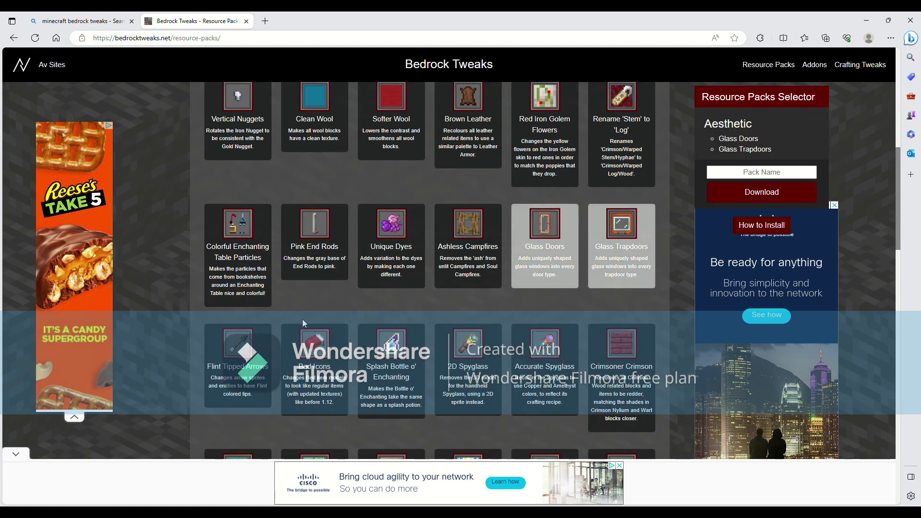
pyautogui.scroll(-2, 365, 314)
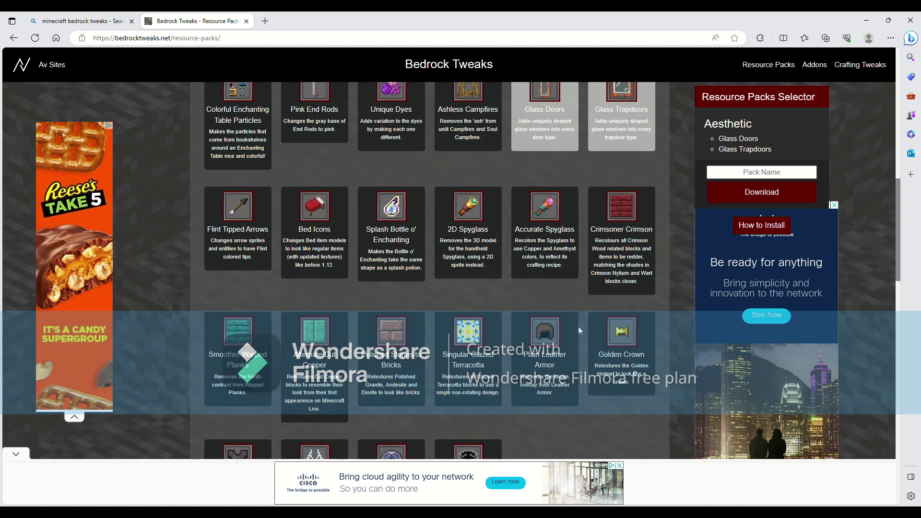
pyautogui.click(549, 270)
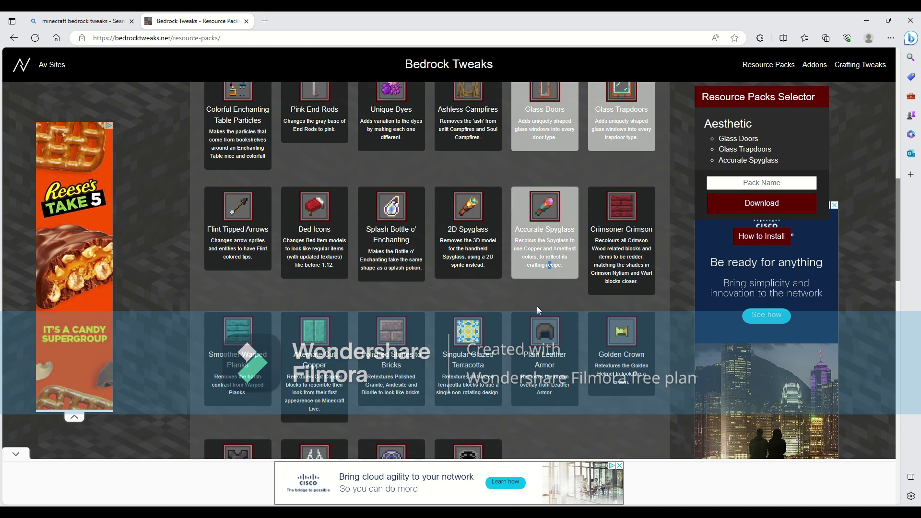
pyautogui.scroll(-1, 549, 269)
pyautogui.click(628, 311)
pyautogui.scroll(-5, 543, 359)
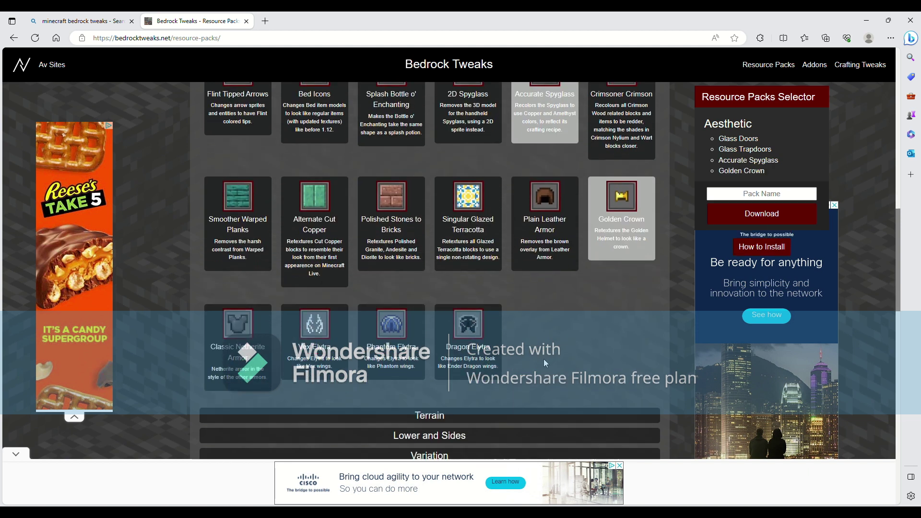
# - Expand the Terrain, Variation, Lower and Sides, and Peace and Quiet pack categories
pyautogui.click(422, 209)
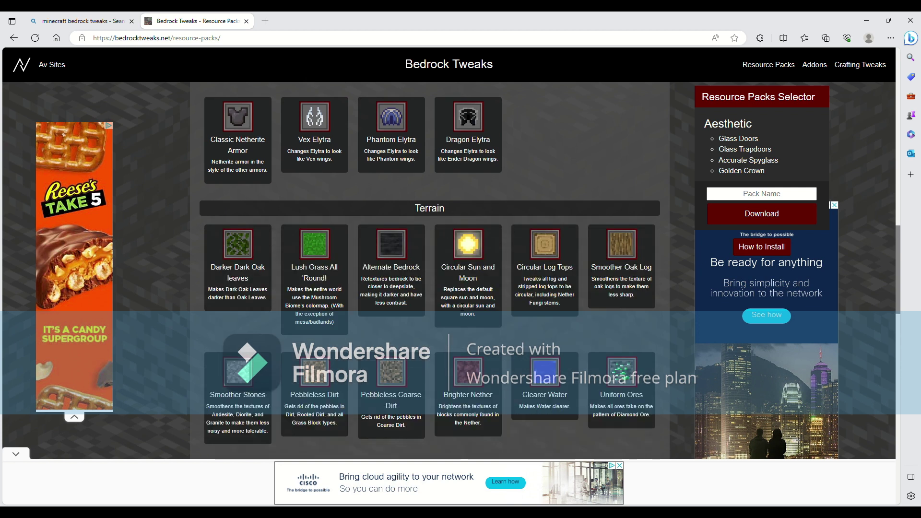
pyautogui.scroll(-1, 466, 277)
pyautogui.scroll(-2, 468, 244)
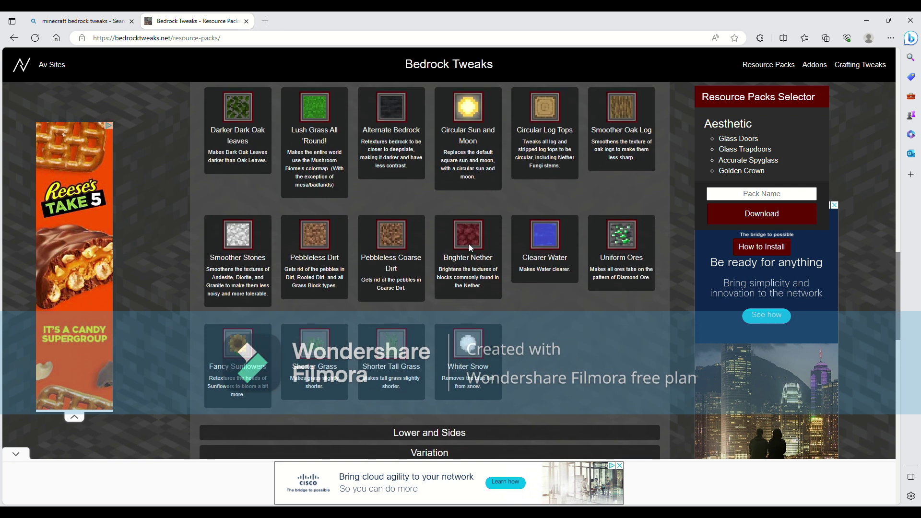
pyautogui.scroll(-1, 390, 351)
pyautogui.click(434, 312)
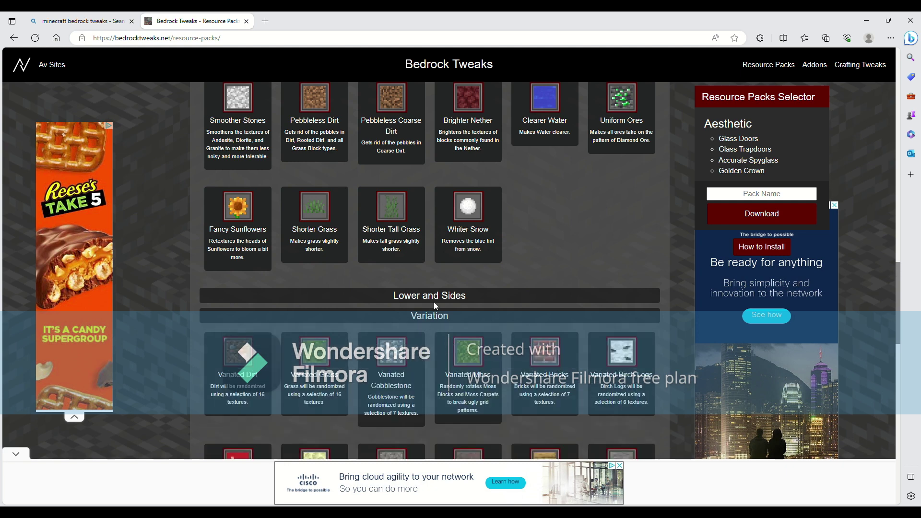
pyautogui.click(433, 293)
pyautogui.scroll(-6, 435, 299)
pyautogui.scroll(-8, 435, 299)
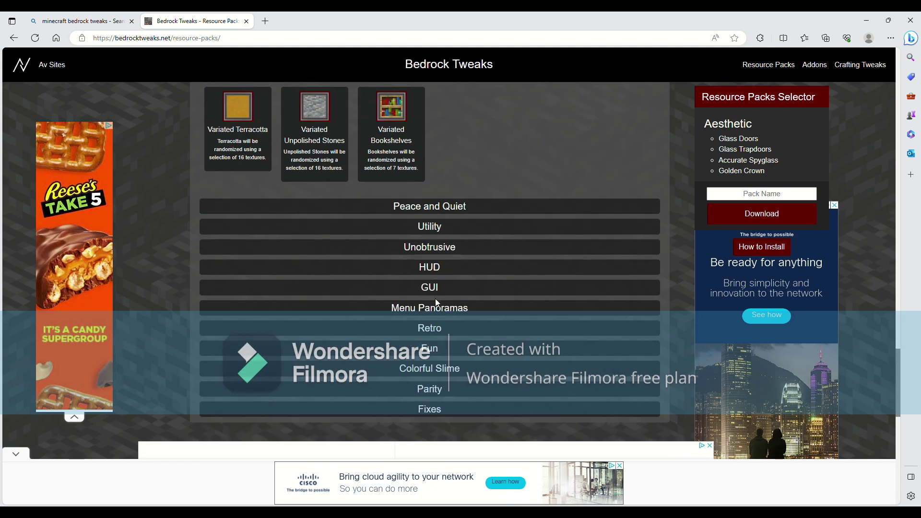
pyautogui.click(428, 211)
pyautogui.scroll(-10, 422, 288)
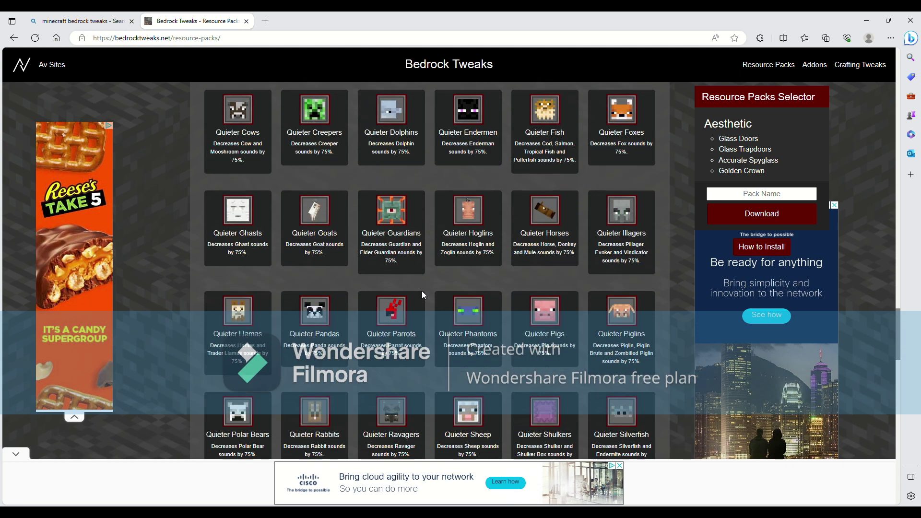
pyautogui.scroll(-4, 422, 290)
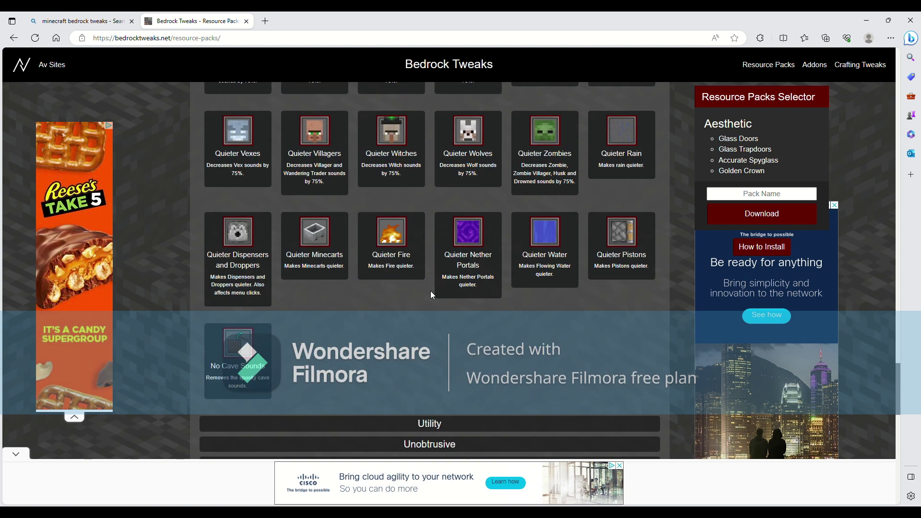
# - Select the Quieter Nether Portals pack under Peace and Quiet
pyautogui.click(456, 267)
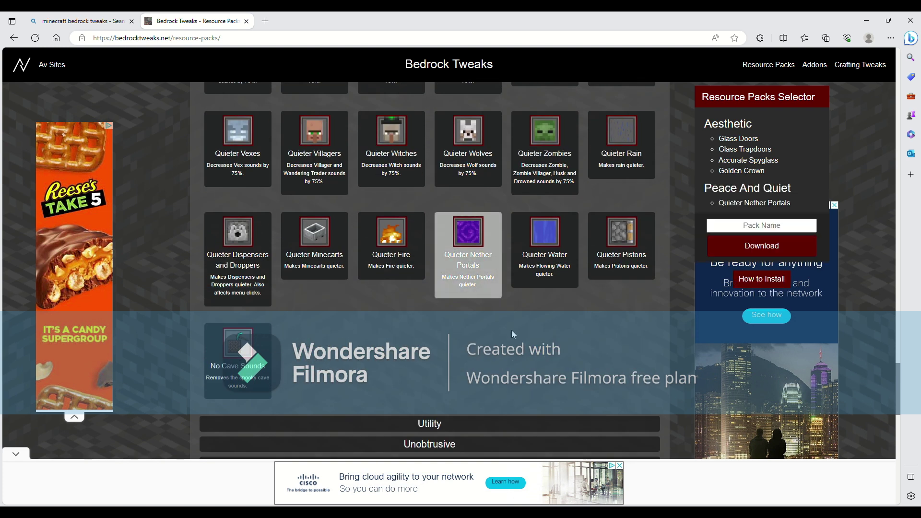
pyautogui.scroll(-1, 528, 298)
pyautogui.scroll(-1, 537, 271)
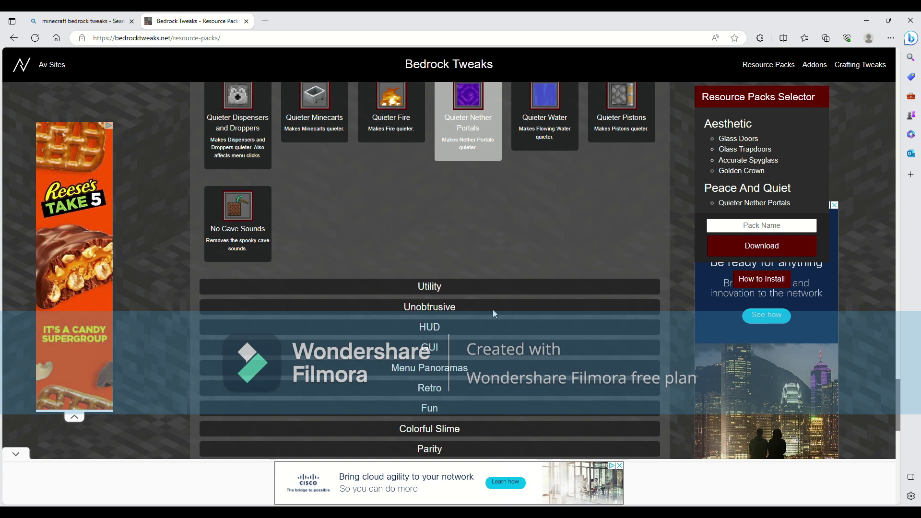
# - Expand the Utility category and browse its packs
pyautogui.click(428, 288)
pyautogui.scroll(-3, 470, 295)
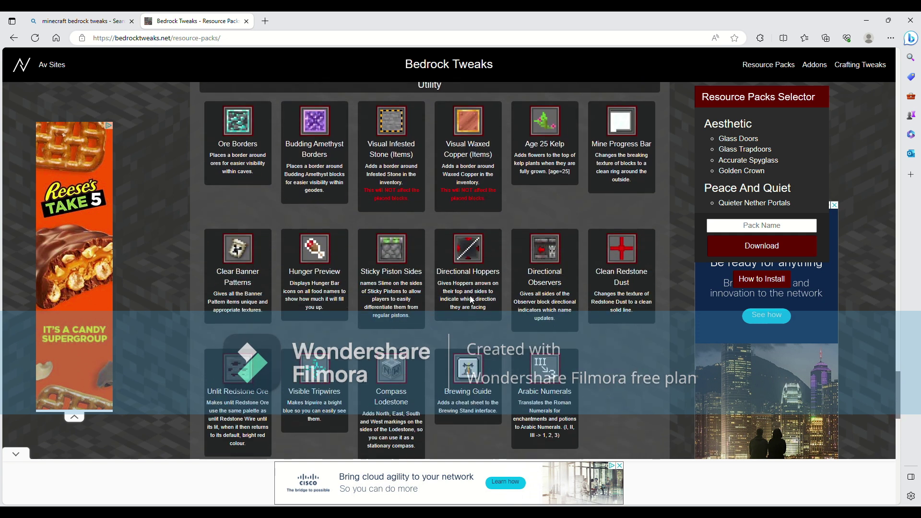
pyautogui.scroll(-2, 470, 300)
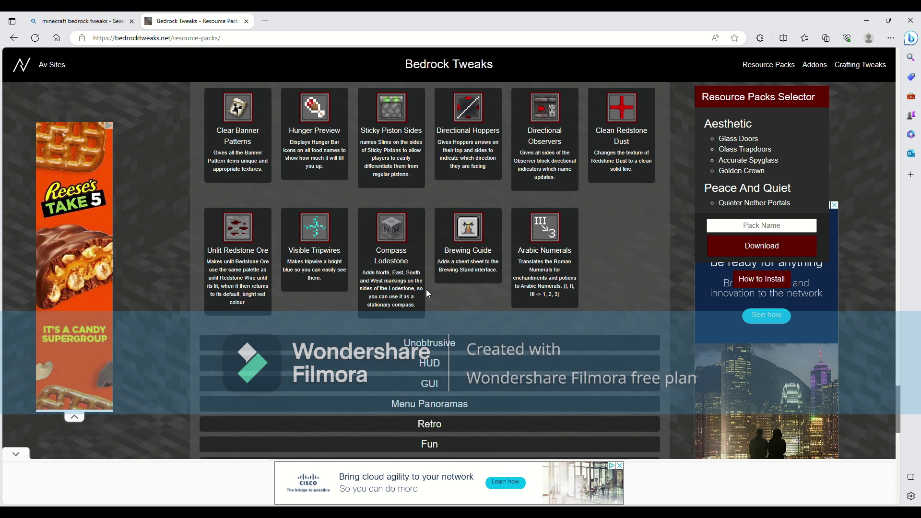
pyautogui.scroll(-2, 418, 295)
pyautogui.scroll(3, 330, 152)
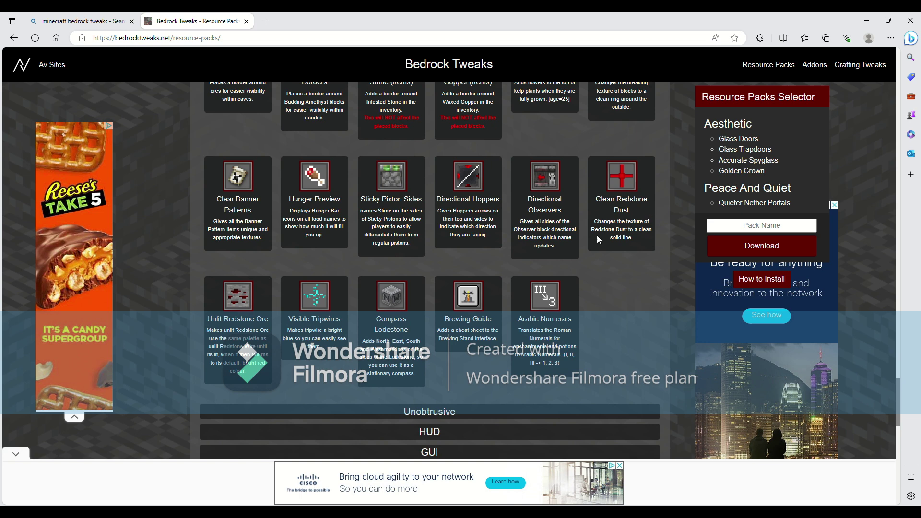
pyautogui.scroll(-5, 352, 327)
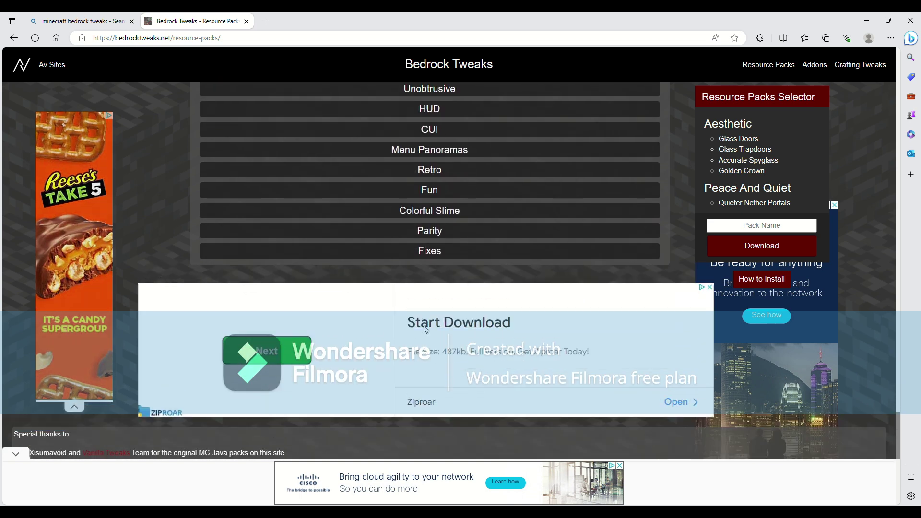
pyautogui.scroll(15, 496, 298)
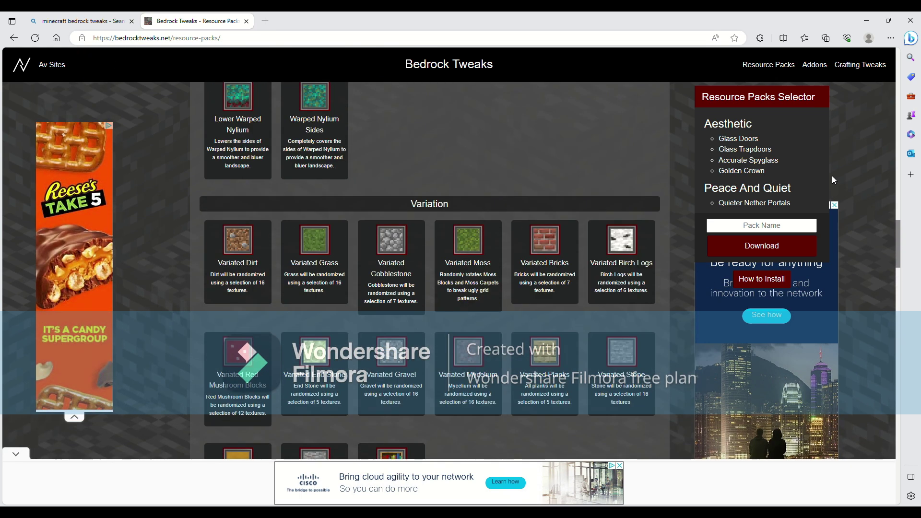
# - Scroll back up the Bedrock Tweaks pack catalogue
pyautogui.scroll(3, 833, 180)
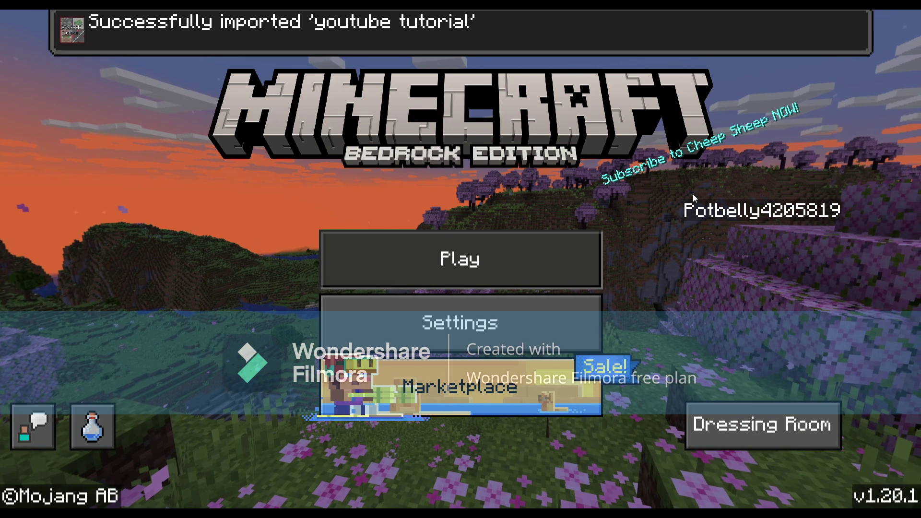
# - In Settings > Global Resources, deactivate the Glass Fix Cheep Pack
pyautogui.click(428, 331)
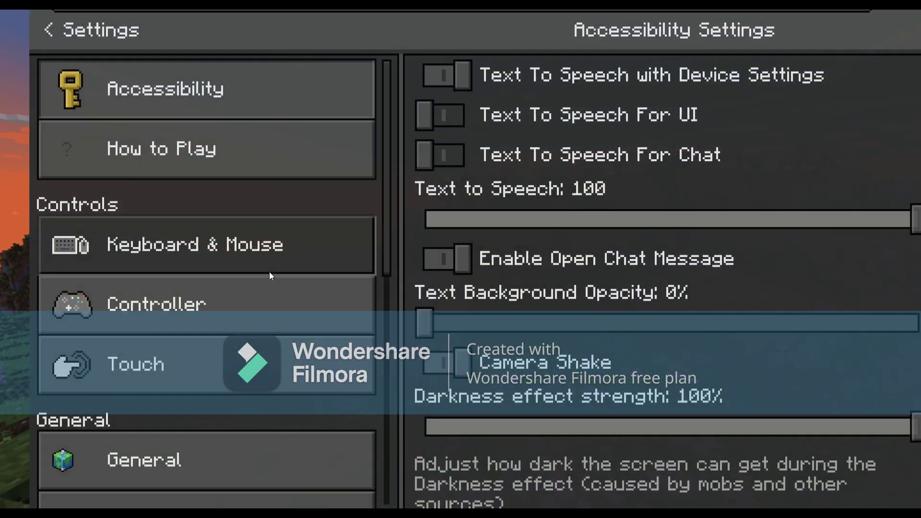
pyautogui.scroll(-10, 126, 347)
pyautogui.click(208, 344)
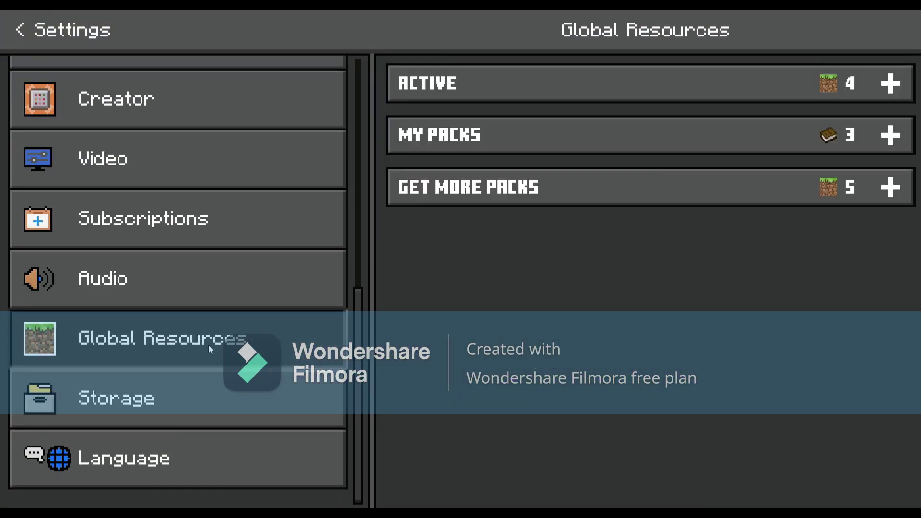
pyautogui.click(594, 147)
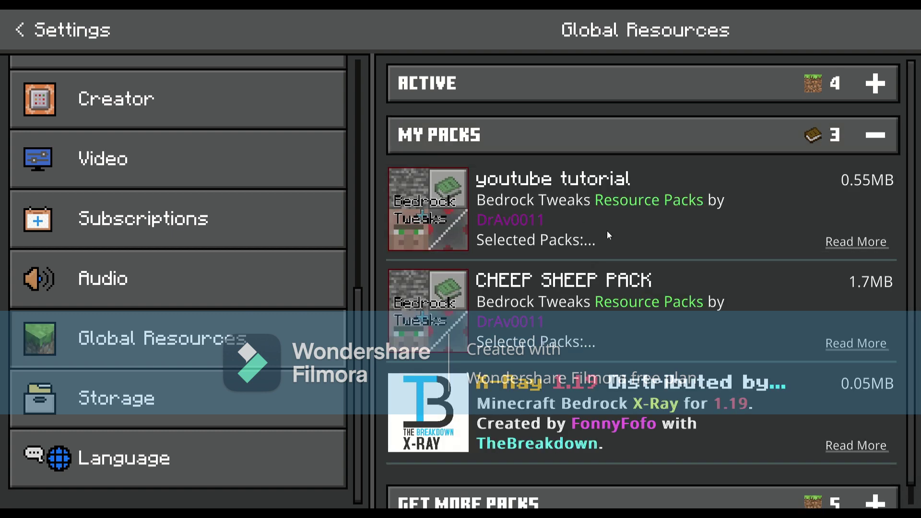
pyautogui.click(619, 100)
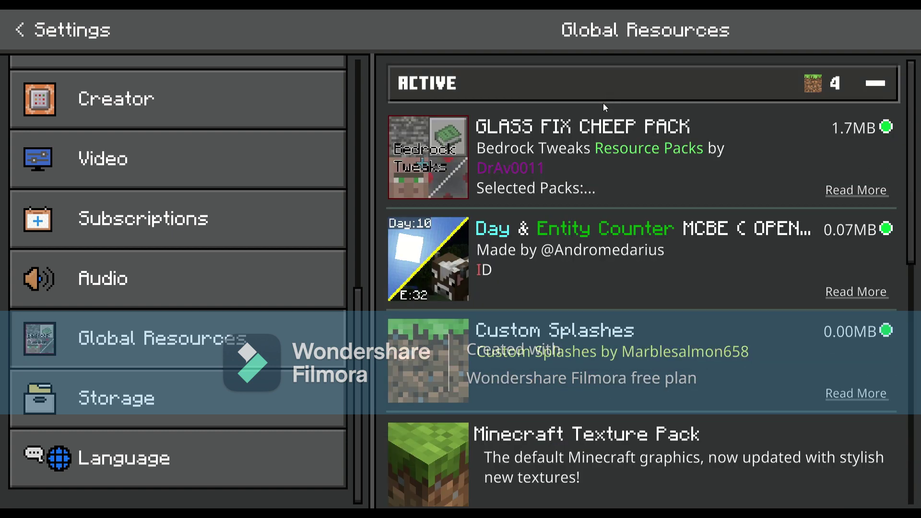
pyautogui.scroll(-1, 662, 226)
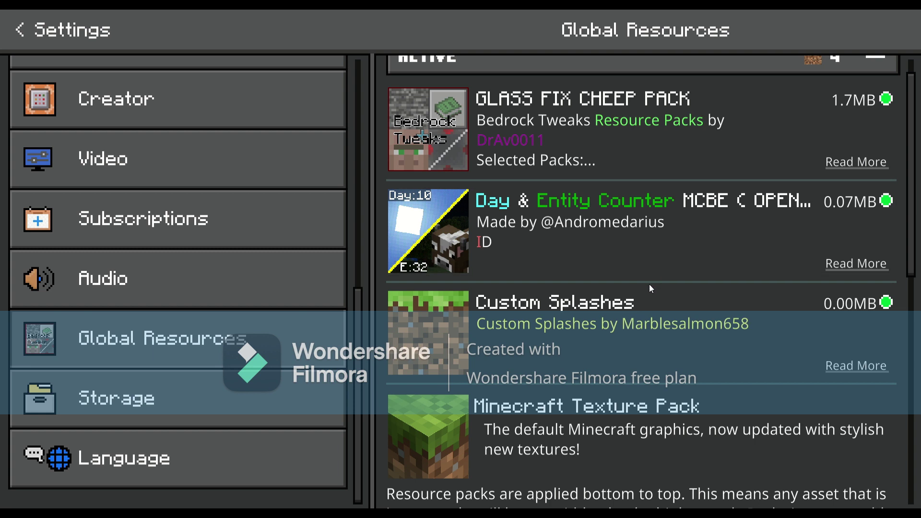
pyautogui.click(612, 166)
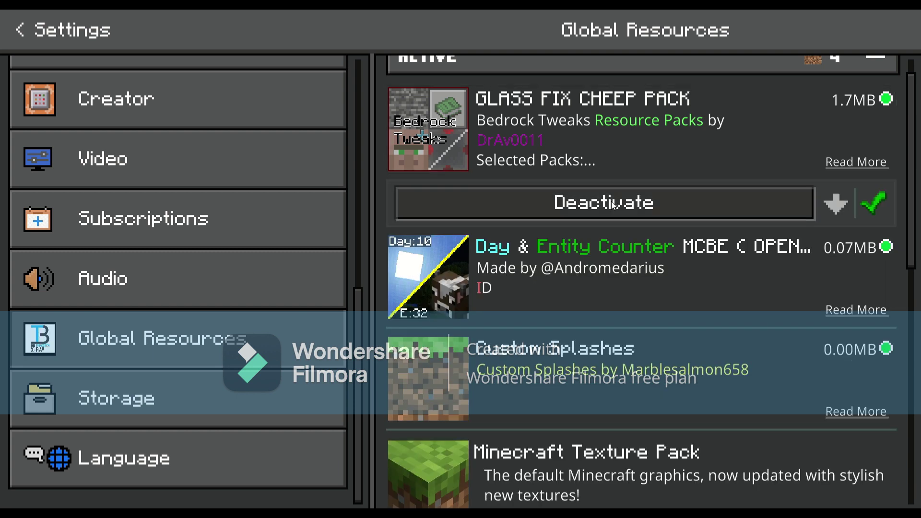
pyautogui.click(600, 202)
# - Activate the 'youtube tutorial' pack from My Packs, confirm it's active, and leave settings
pyautogui.click(552, 71)
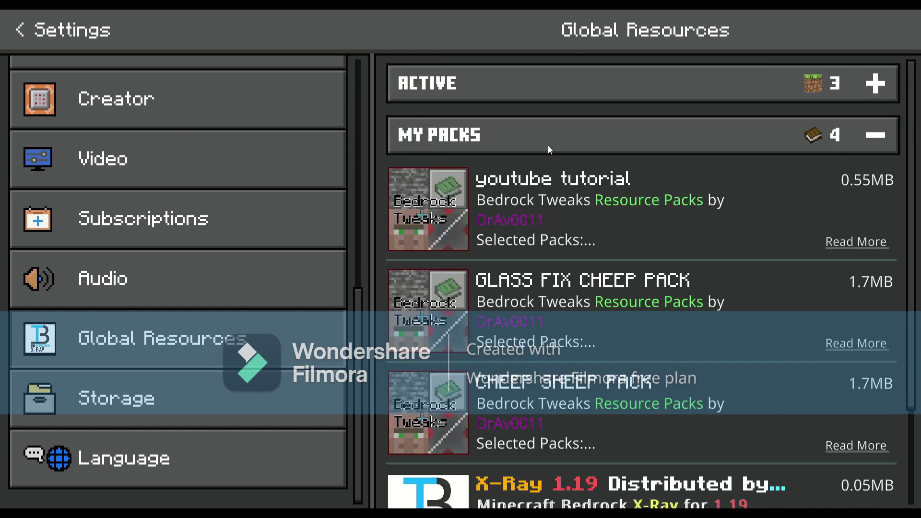
pyautogui.scroll(-1, 719, 217)
pyautogui.click(705, 201)
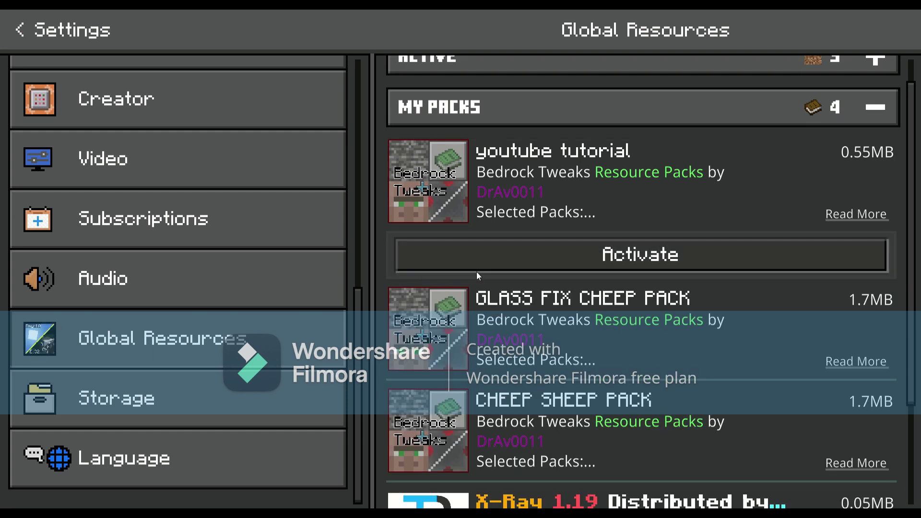
pyautogui.click(681, 255)
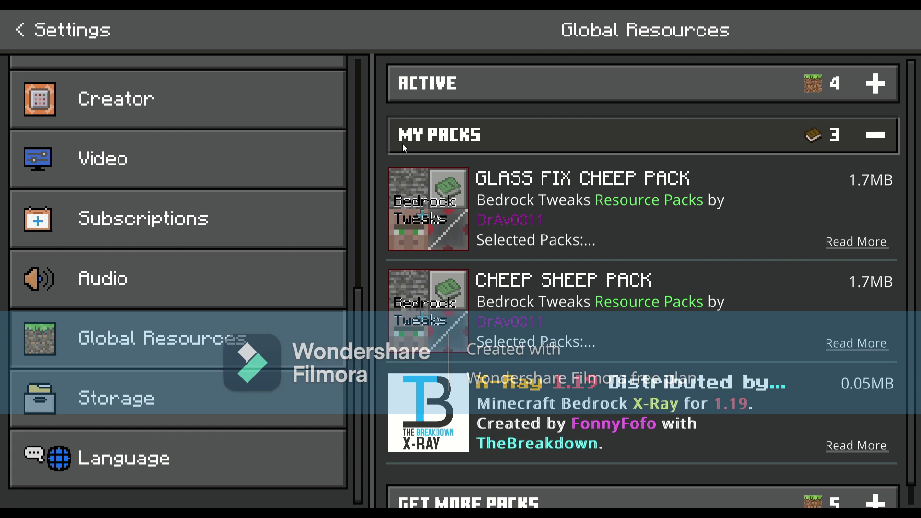
pyautogui.click(491, 99)
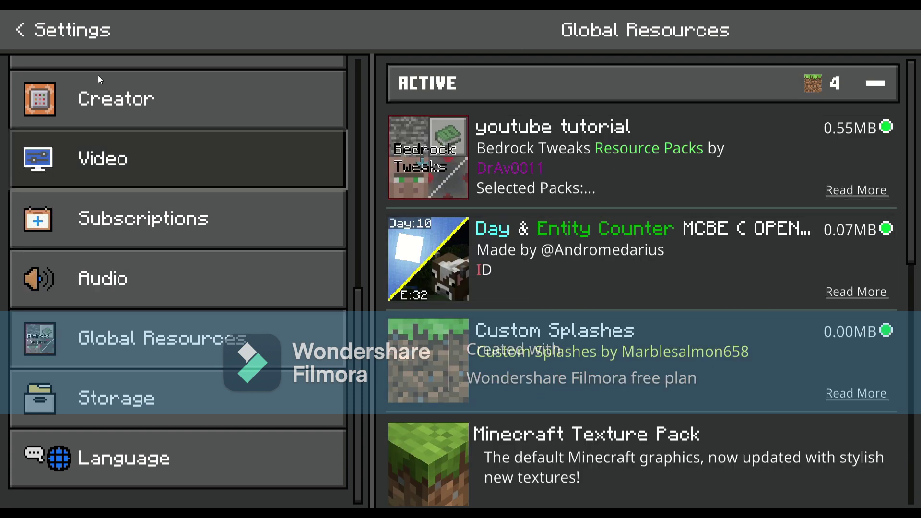
pyautogui.click(20, 30)
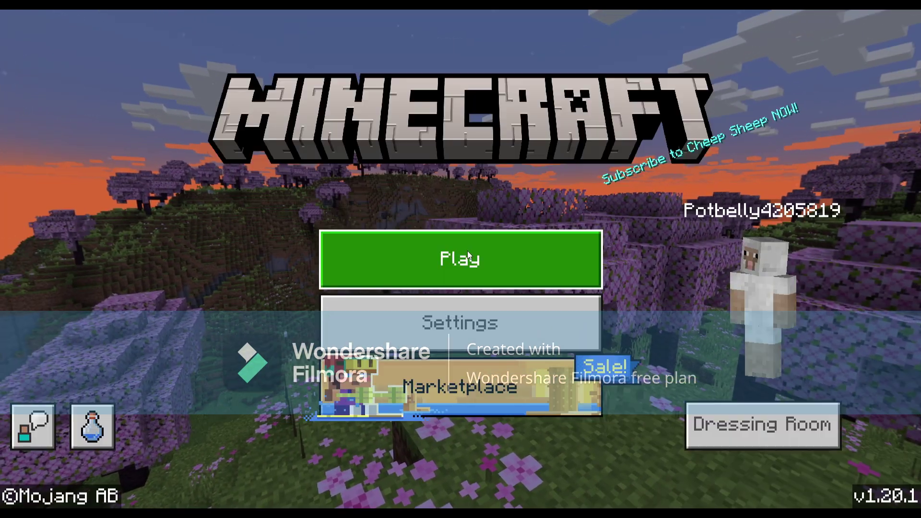
# - From Play, load the Creative world 'My World' dated 06/22/23
pyautogui.click(468, 250)
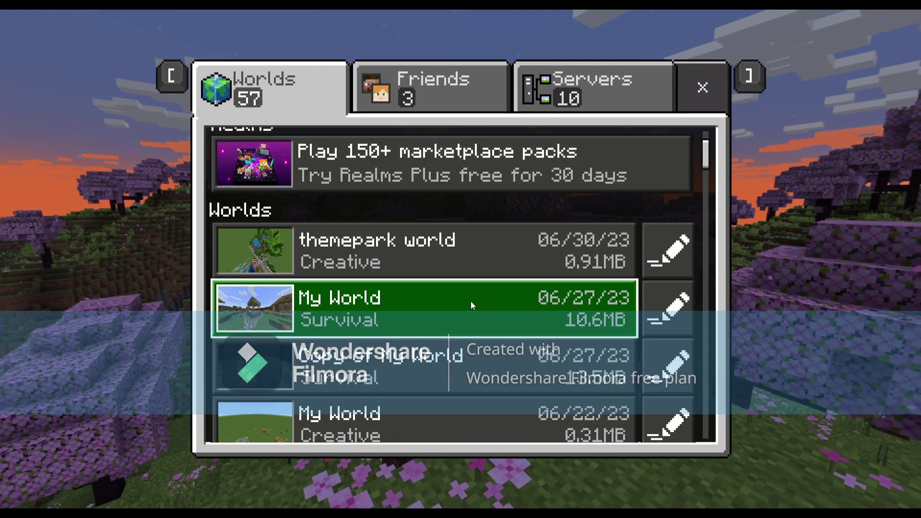
pyautogui.scroll(-3, 403, 322)
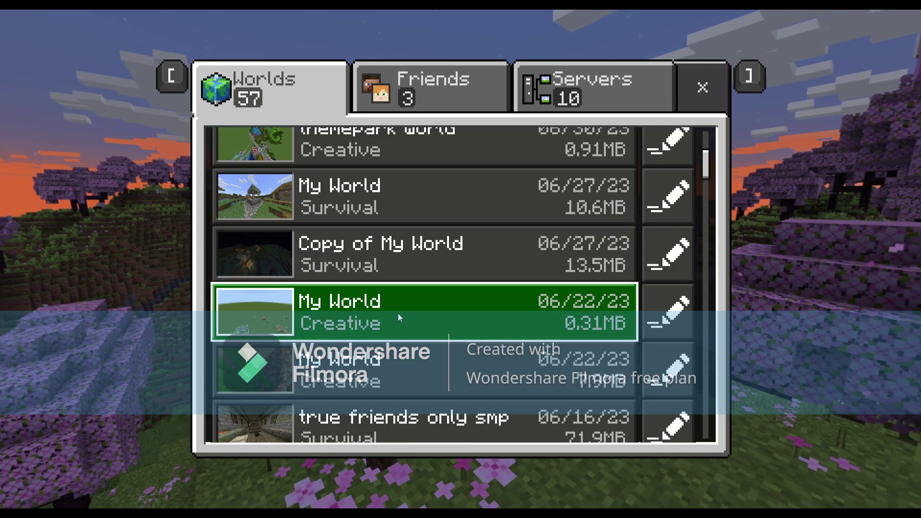
pyautogui.click(397, 310)
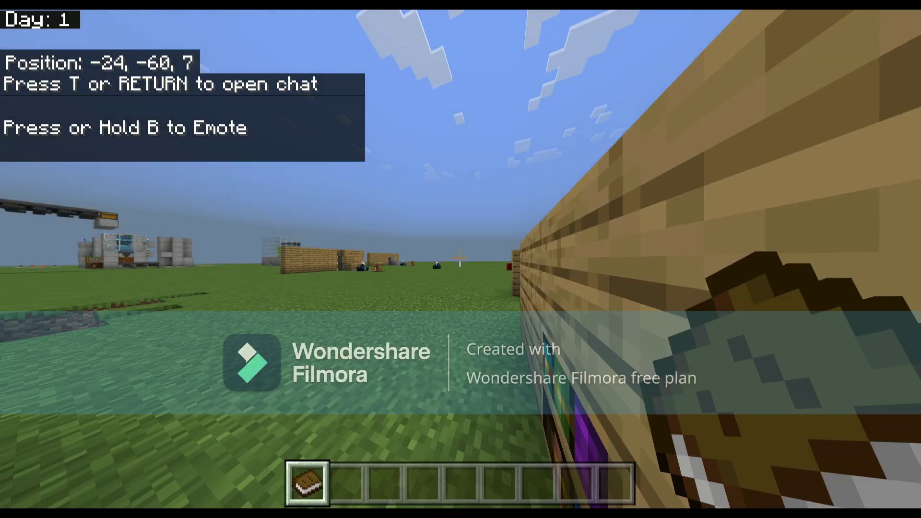
# - Add the oak and warped doors from the creative inventory to the hotbar
pyautogui.press('e')
pyautogui.scroll(-3, 464, 262)
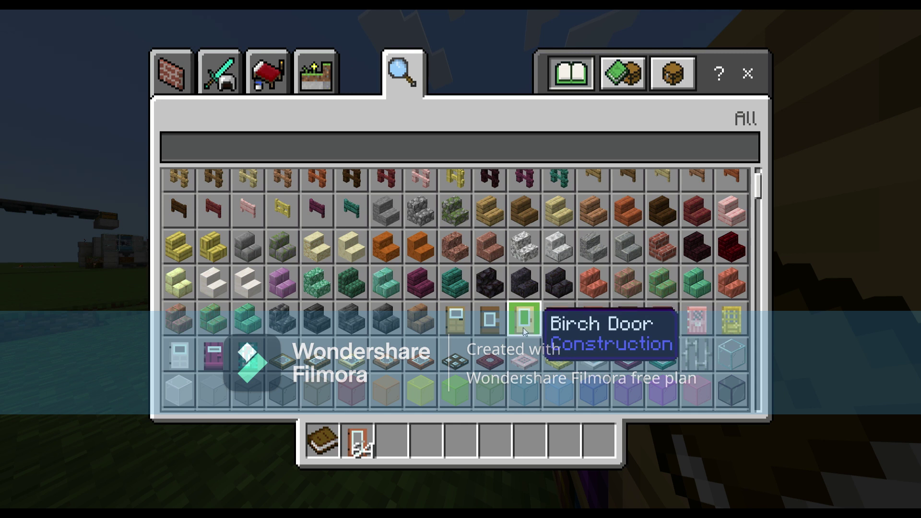
pyautogui.keyDown('shift'); pyautogui.click(461, 323); pyautogui.keyUp('shift')
pyautogui.keyDown('shift'); pyautogui.click(248, 355); pyautogui.keyUp('shift')
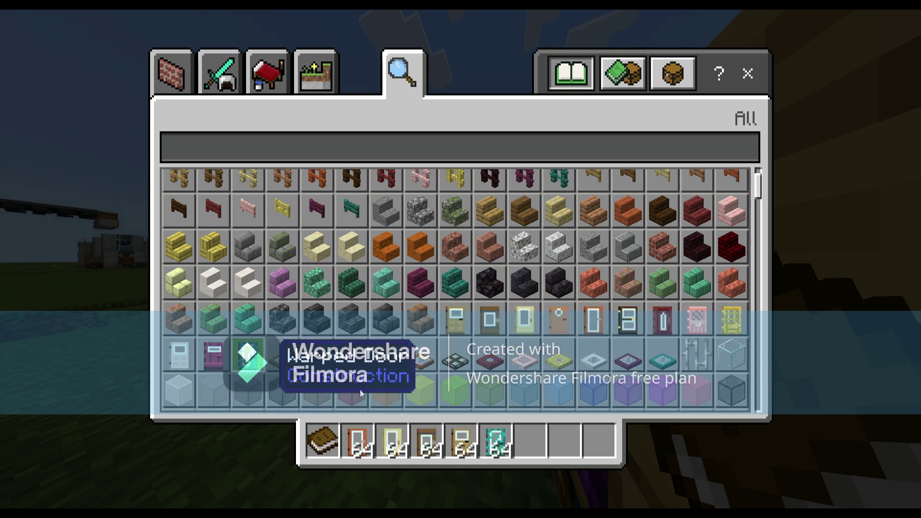
pyautogui.press('e')
# - Place warped, oak, spruce, birch and acacia doors in a row on the grass
pyautogui.scroll(-3, 461, 259)
pyautogui.rightClick(460, 259)
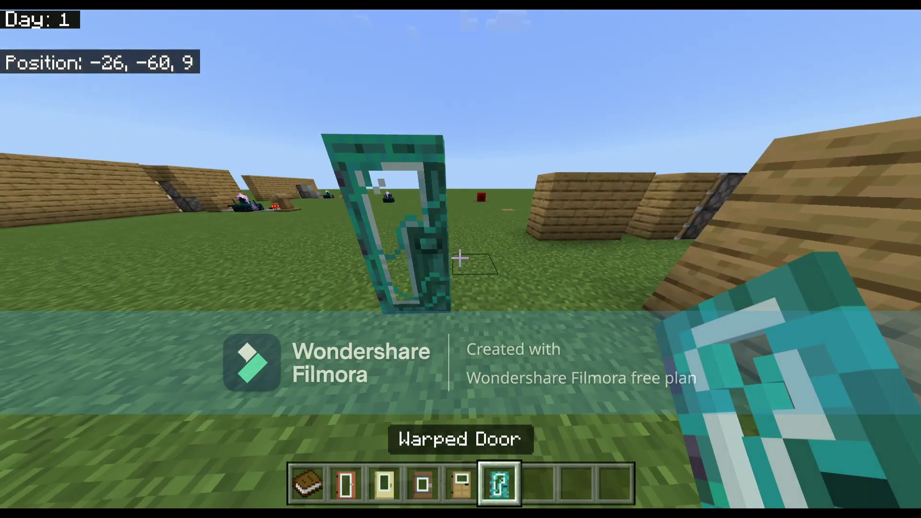
pyautogui.scroll(1, 459, 259)
pyautogui.rightClick(460, 259)
pyautogui.press('s')
pyautogui.scroll(1, 459, 259)
pyautogui.rightClick(460, 259)
pyautogui.scroll(1, 459, 259)
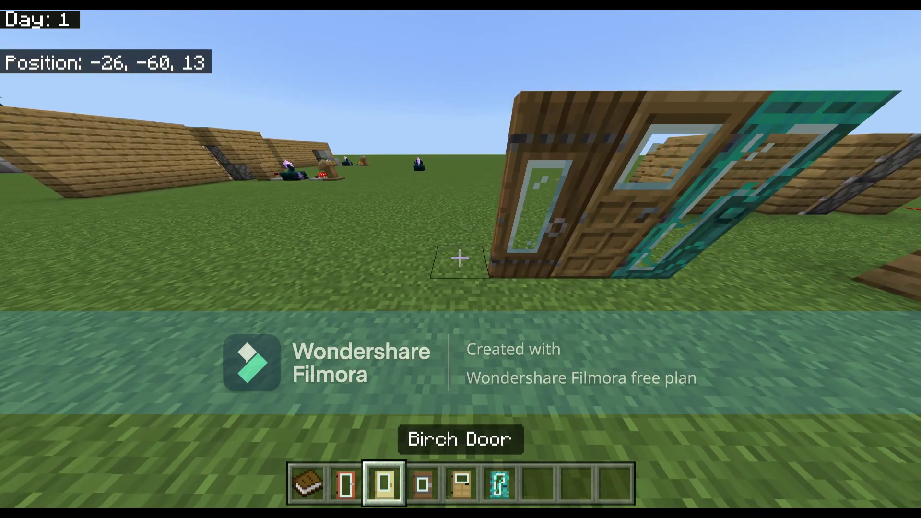
pyautogui.rightClick(460, 259)
pyautogui.scroll(1, 459, 259)
pyautogui.rightClick(460, 259)
pyautogui.scroll(1, 460, 259)
pyautogui.scroll(-1, 460, 259)
pyautogui.rightClick(460, 259)
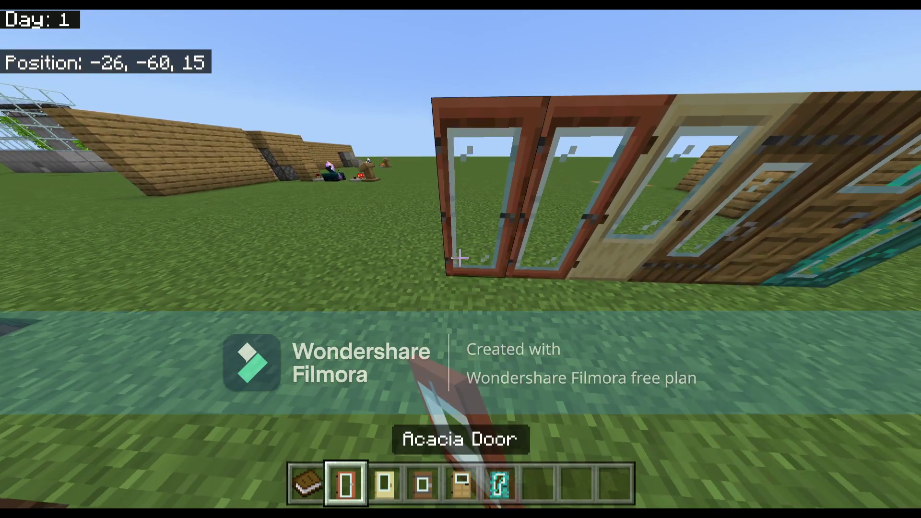
pyautogui.scroll(-1, 460, 259)
# - Break the misplaced acacia door and place an acacia door beside the birch door
pyautogui.press('e')
pyautogui.press('e')
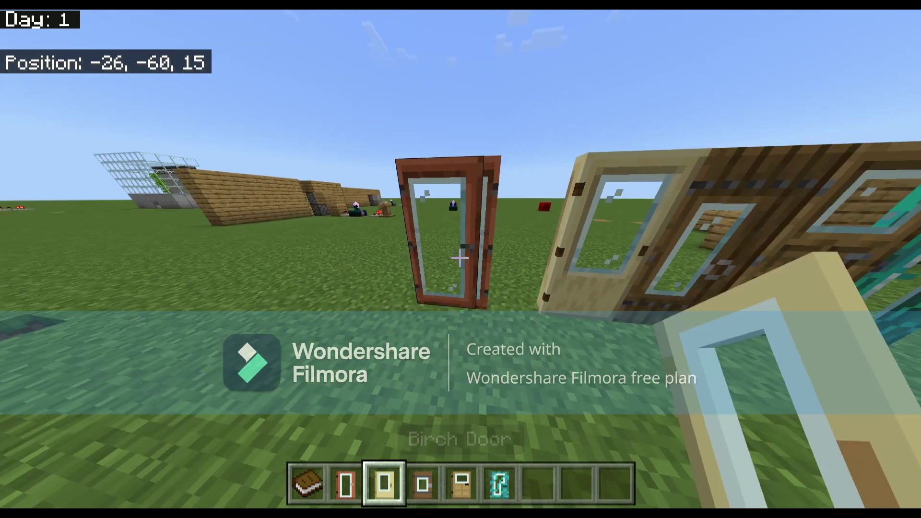
pyautogui.press('w')
pyautogui.click(459, 259)
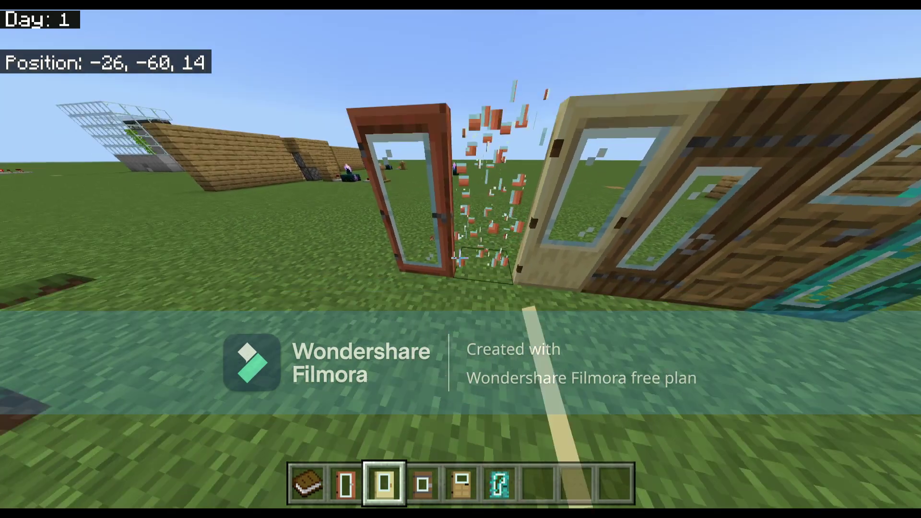
pyautogui.scroll(1, 460, 259)
pyautogui.rightClick(460, 259)
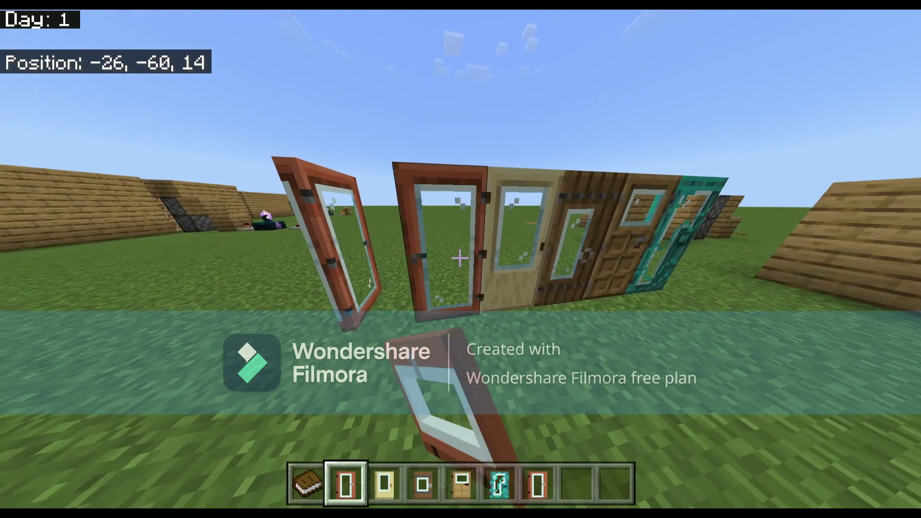
pyautogui.press('w')
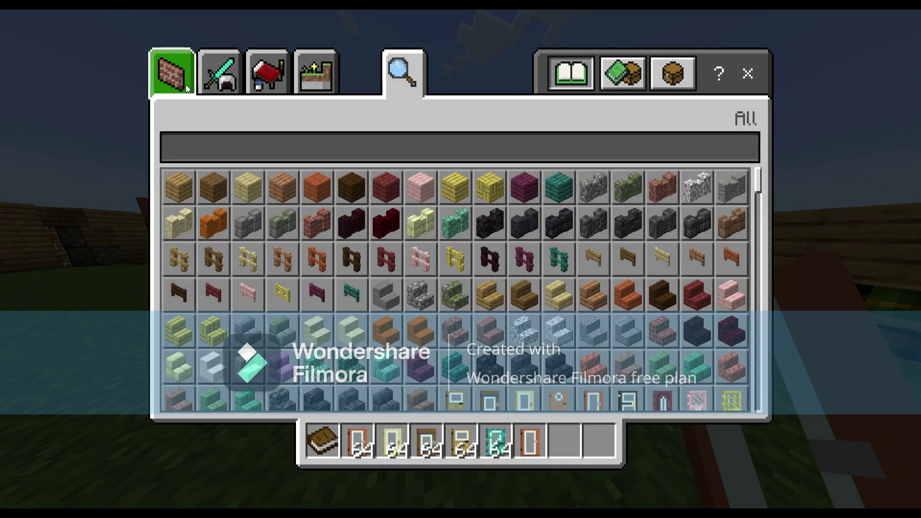
# - Take a jungle trapdoor from Construction and place two on the grass near the doors
pyautogui.click(186, 88)
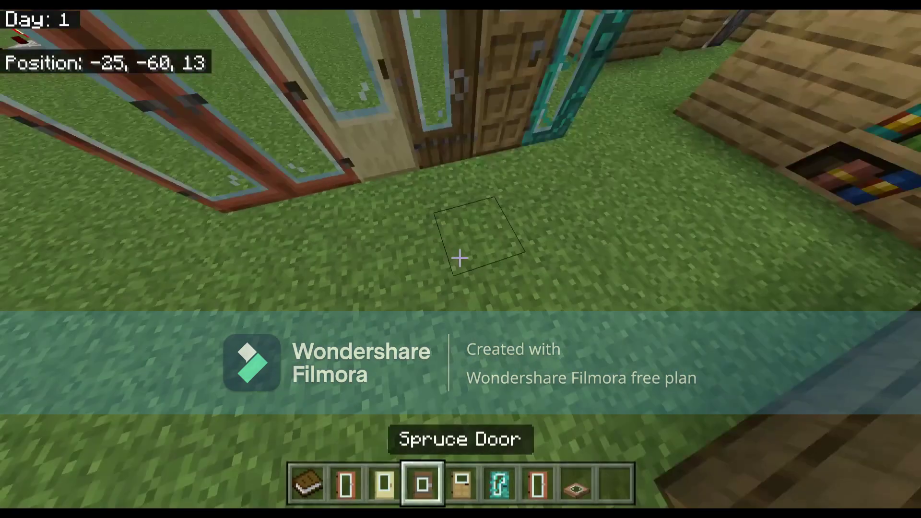
pyautogui.press('8')
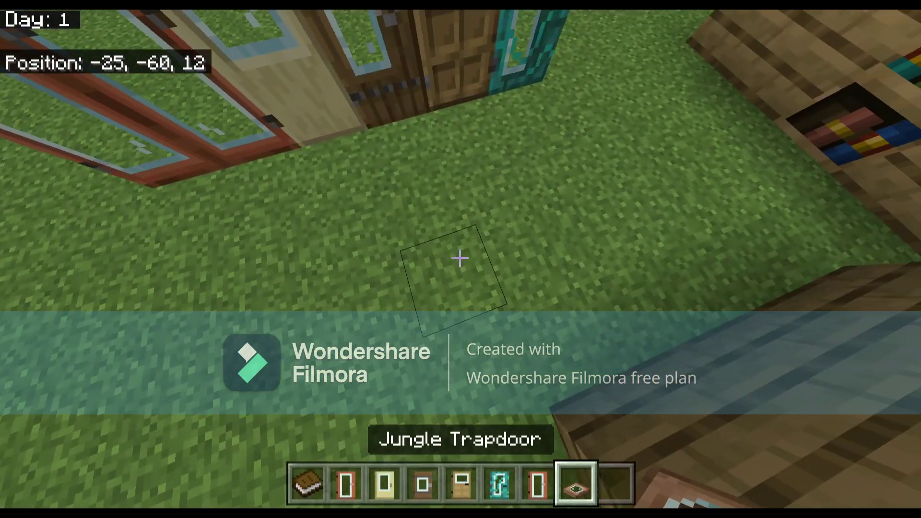
pyautogui.press('s')
pyautogui.rightClick(461, 259)
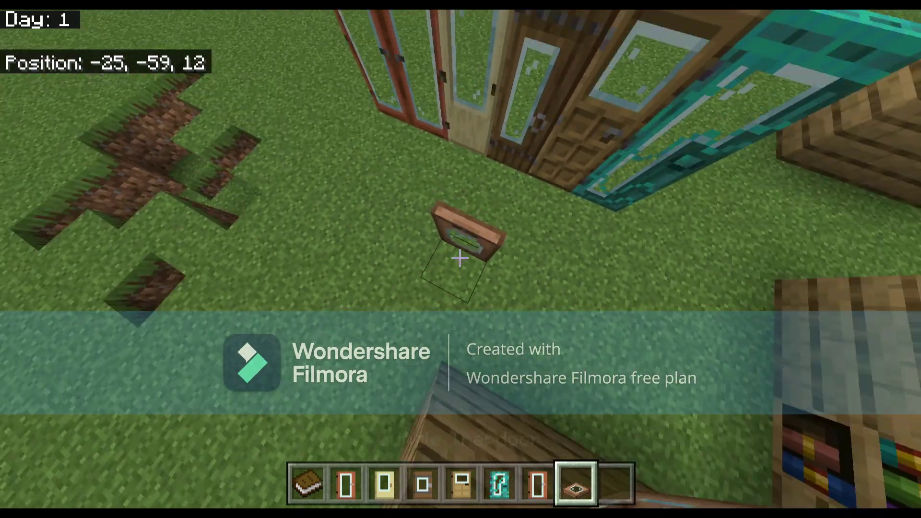
pyautogui.rightClick(460, 259)
pyautogui.press('e')
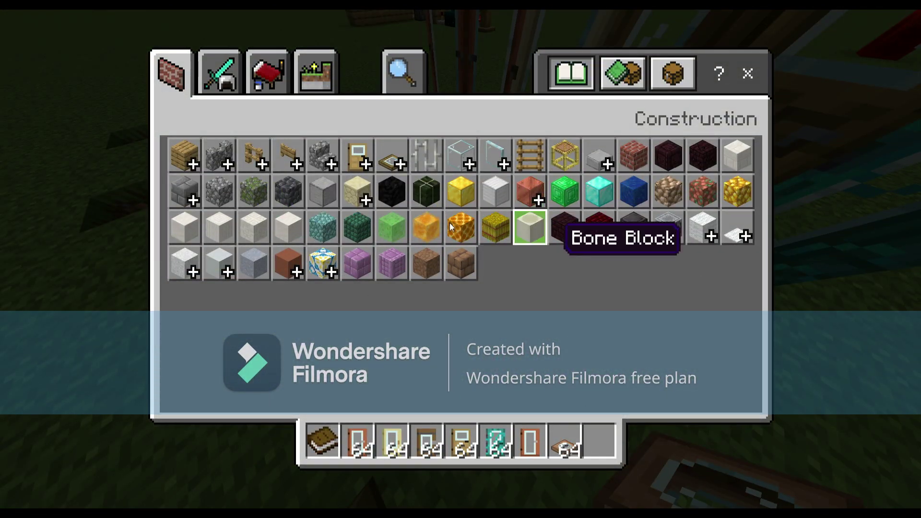
# - Put the purple-tipped rod on the hotbar, browse Items and all helmets, then show Nature
pyautogui.click(211, 74)
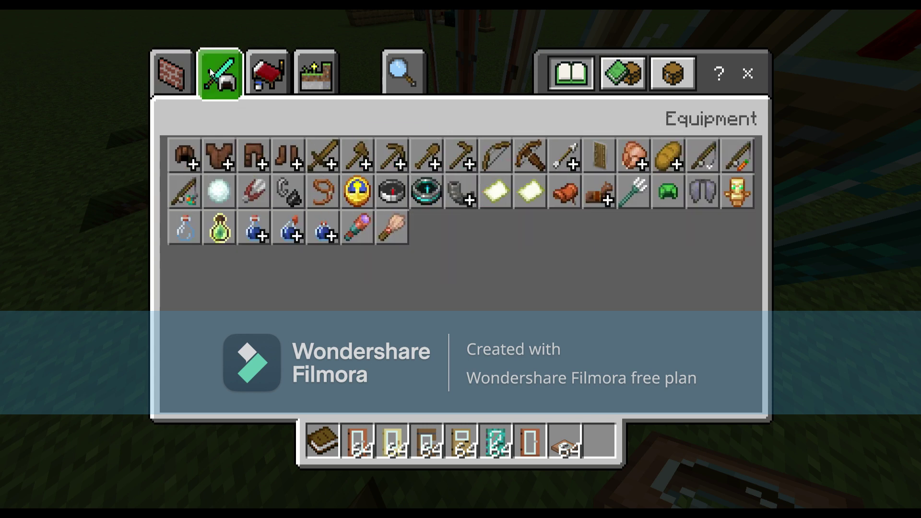
pyautogui.click(351, 241)
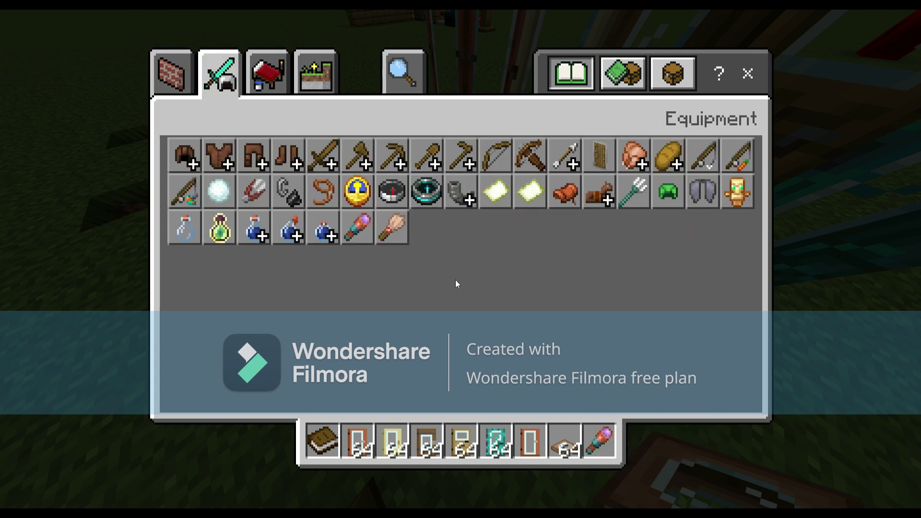
pyautogui.click(268, 72)
pyautogui.scroll(-2, 596, 329)
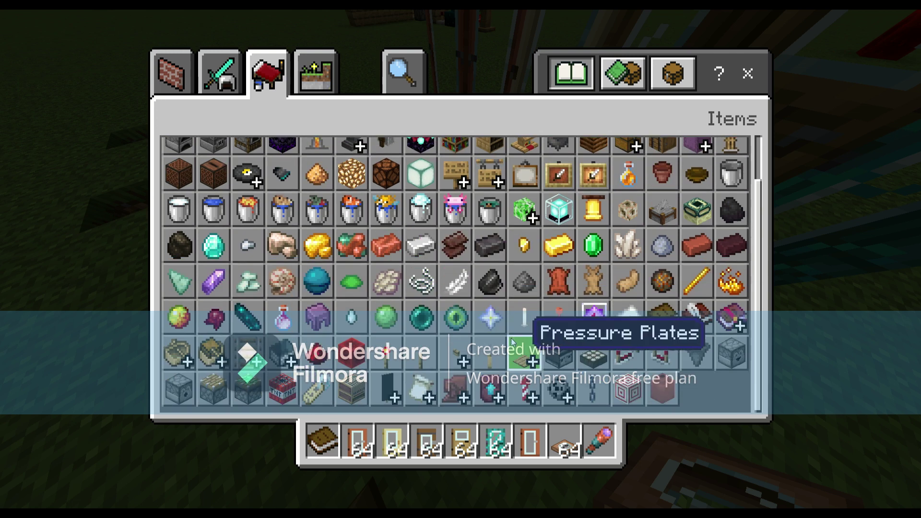
pyautogui.scroll(2, 480, 269)
pyautogui.click(219, 73)
pyautogui.click(184, 154)
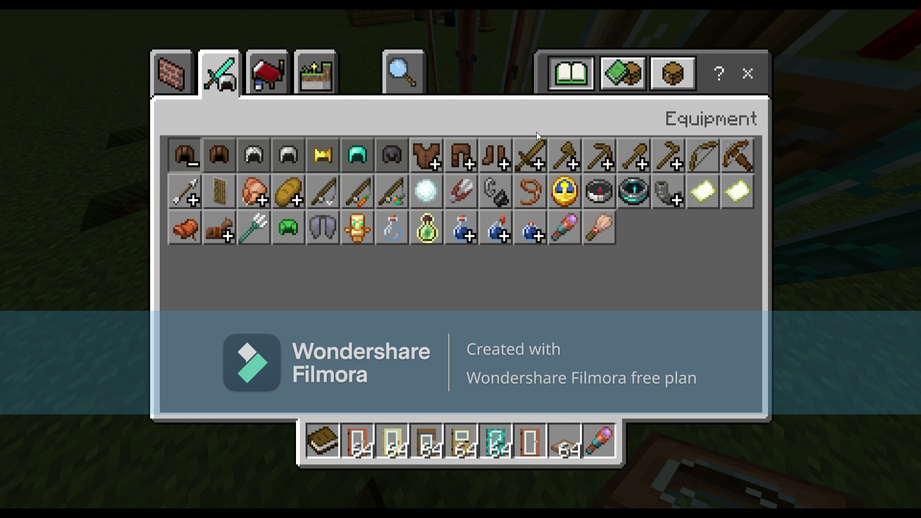
pyautogui.click(323, 82)
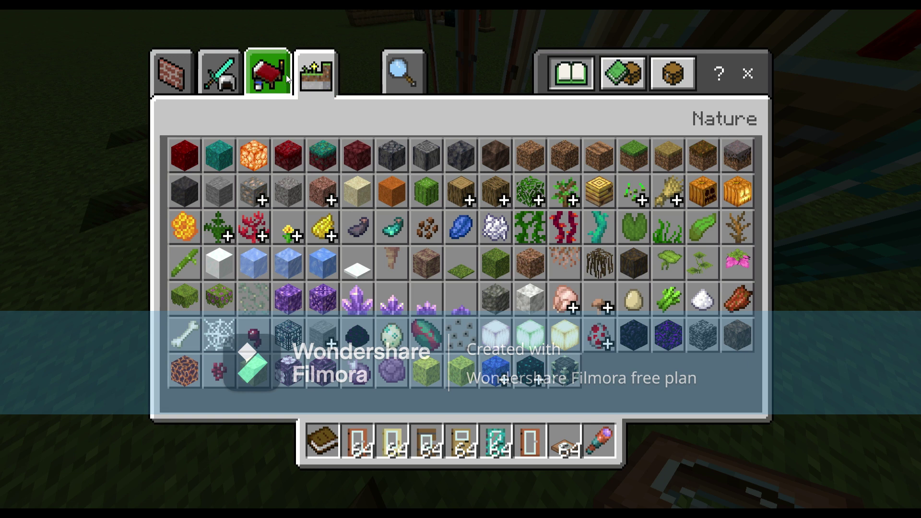